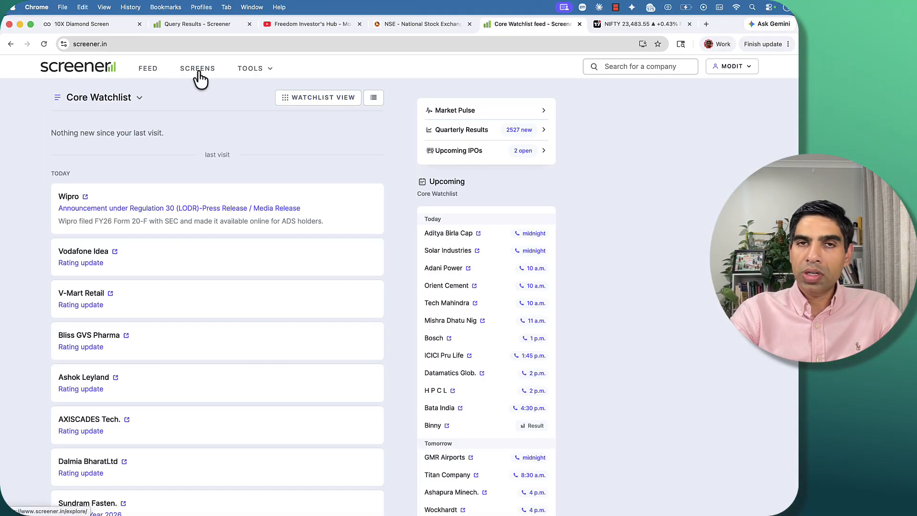
Create a new stock screen with the condition Profit growth > 15 and run the query.
click(199, 79)
click(469, 106)
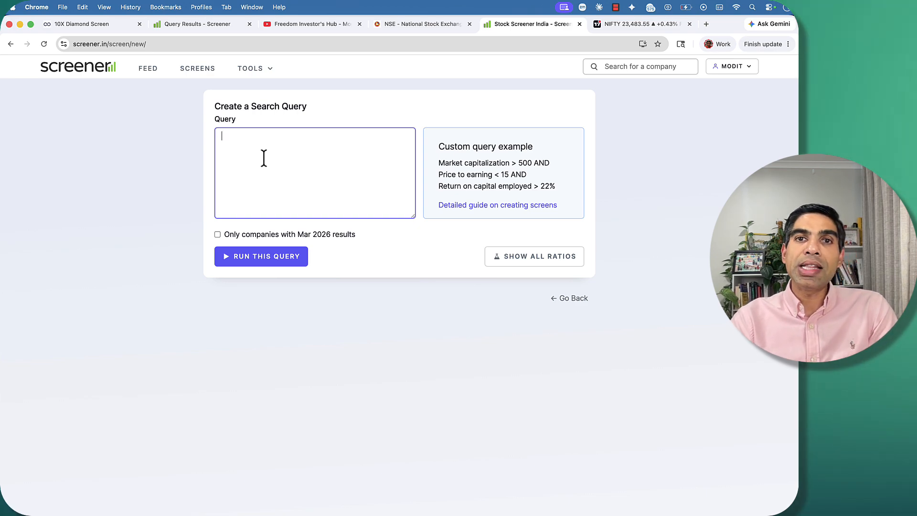
text(Profit)
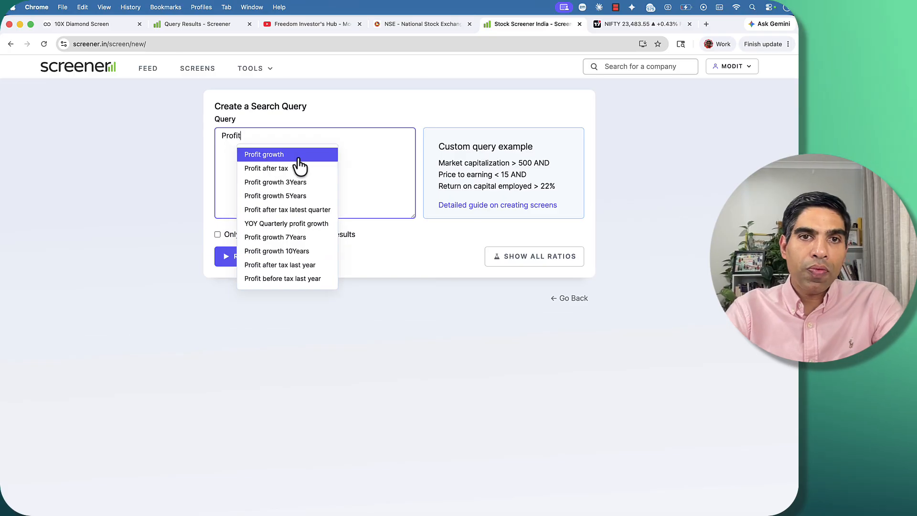
click(287, 156)
text(> 15)
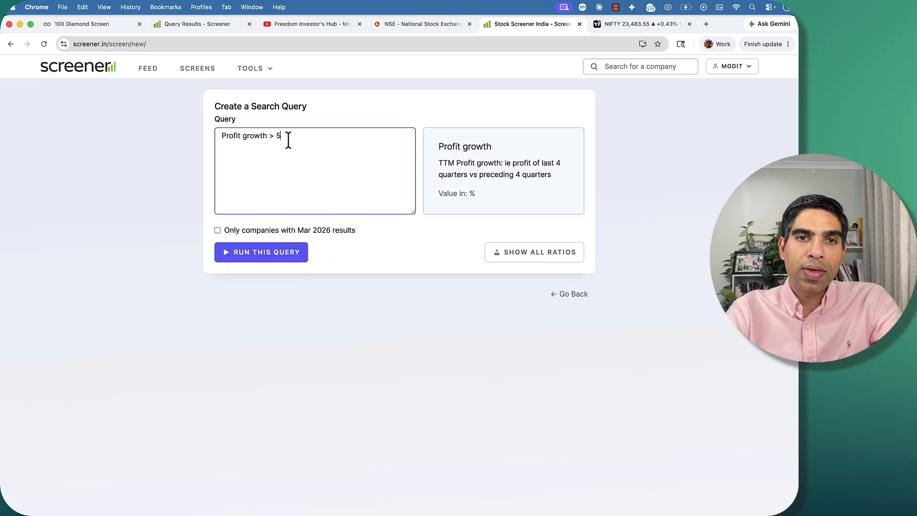
click(267, 252)
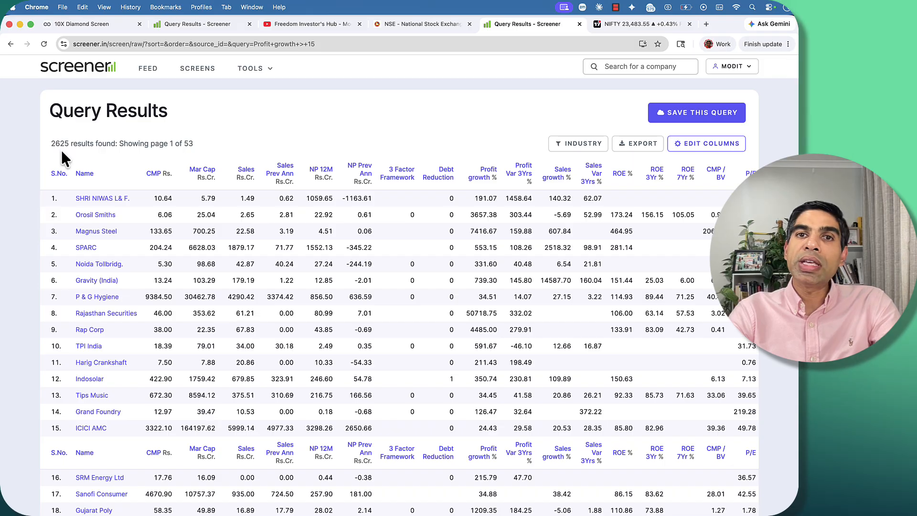
Extend the query with AND Profit growth 3Years > 15 on a new line and run it.
scroll(63, 157, down, 20)
click(137, 181)
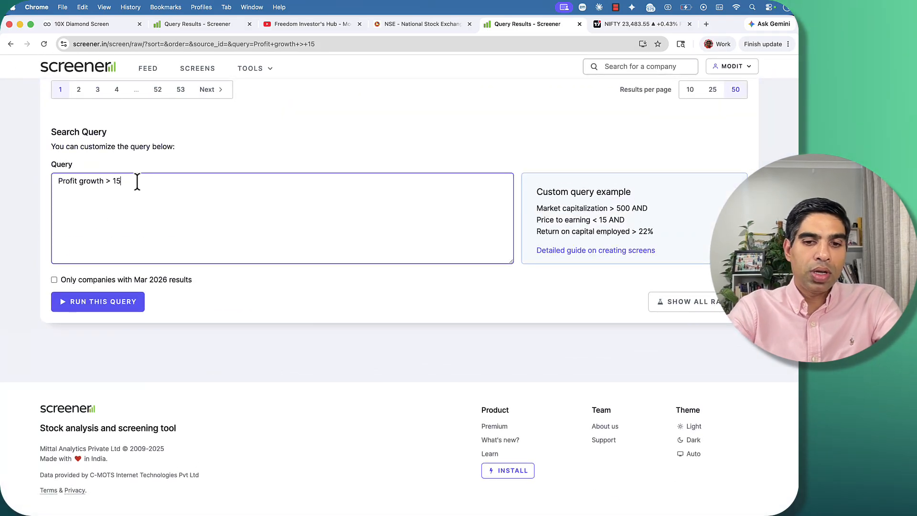
text(profit)
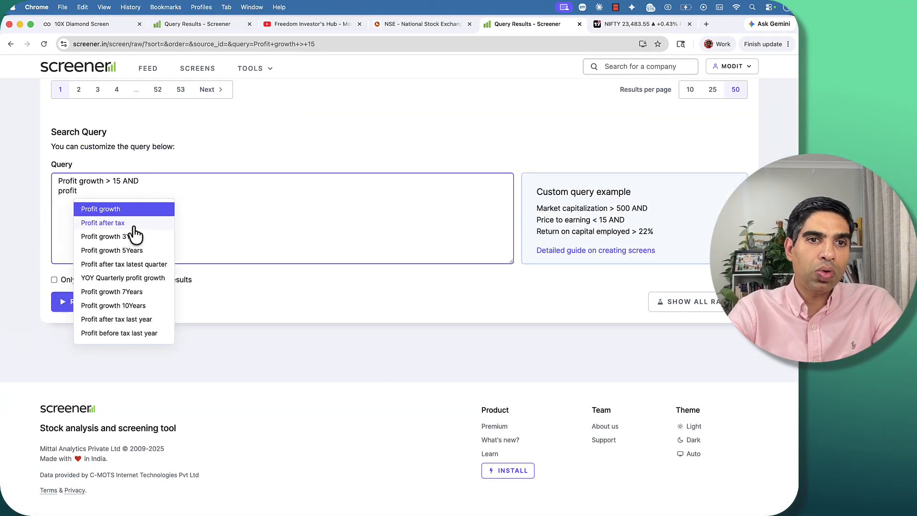
click(128, 236)
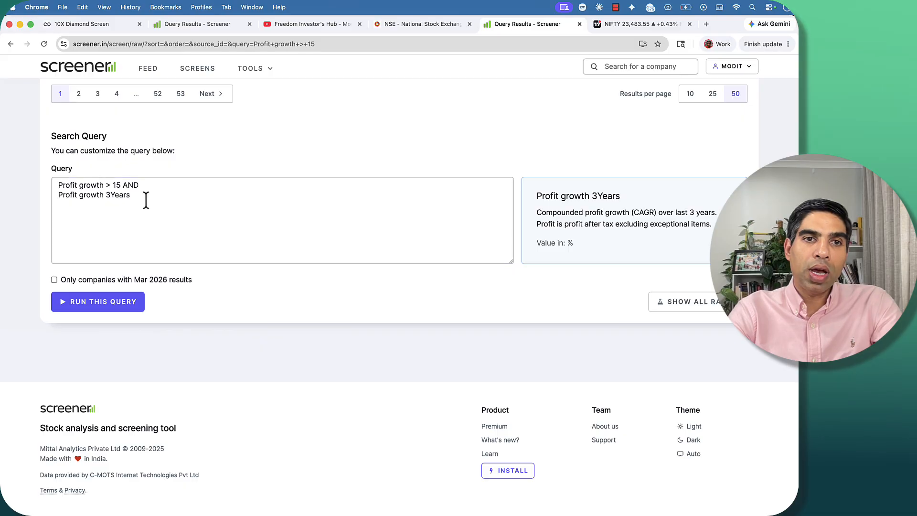
text(> 15)
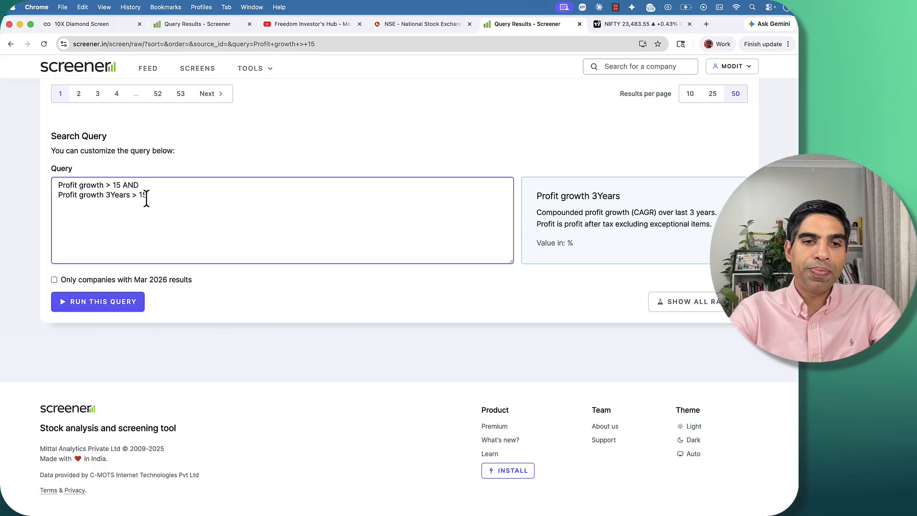
click(103, 306)
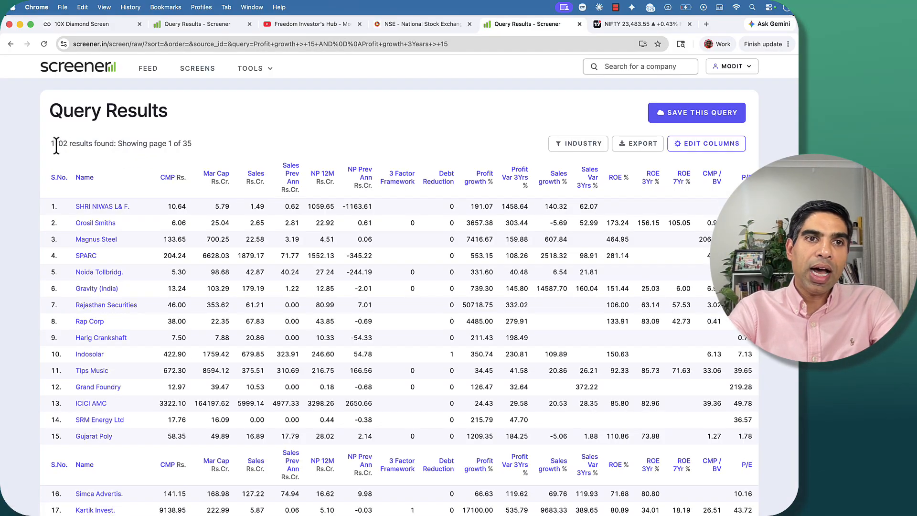
Append AND to the profit conditions and add Return on equity > 15 AND below a blank line.
scroll(164, 197, down, 15)
click(167, 200)
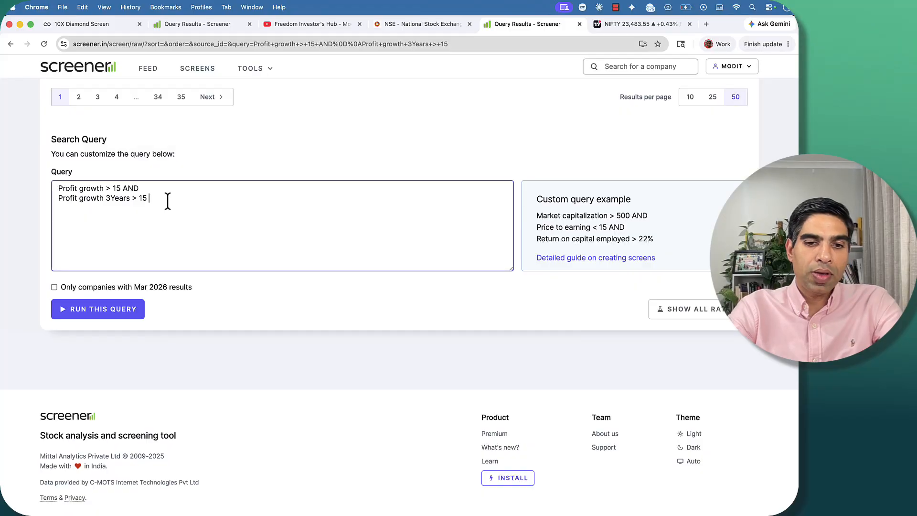
text(AND)
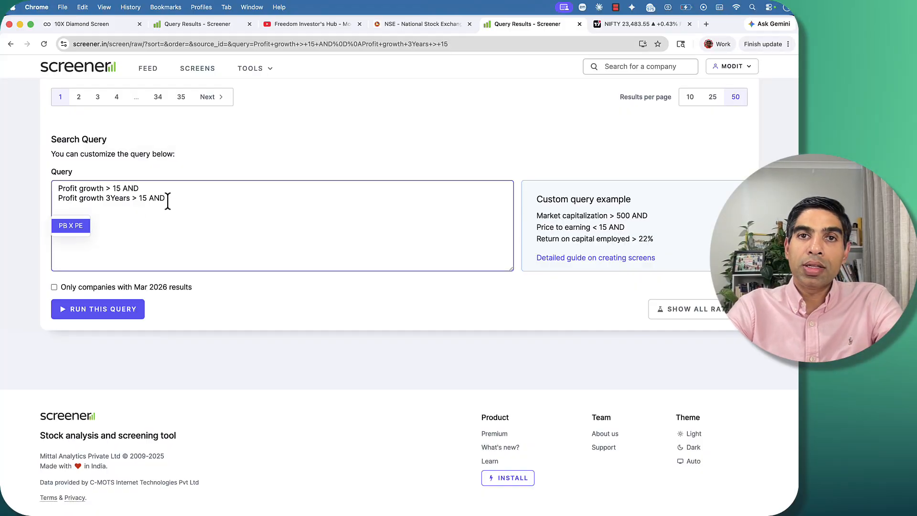
key(Return)
key(BackSpace)
key(BackSpace)
key(BackSpace)
key(BackSpace)
key(BackSpace)
key(BackSpace)
key(BackSpace)
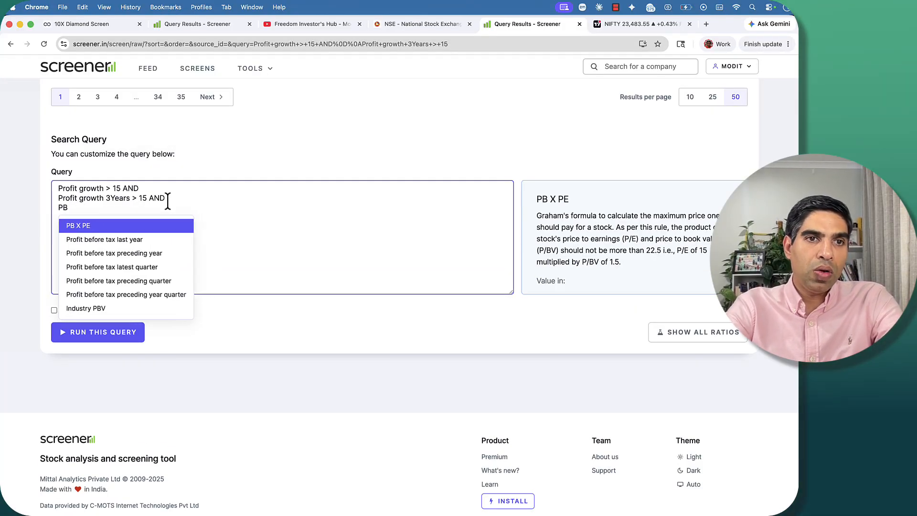
text(Retrur)
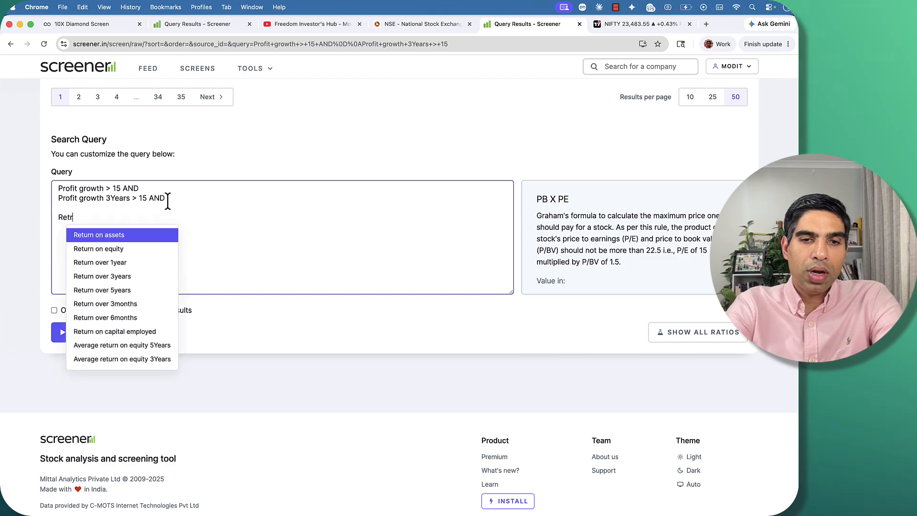
key(BackSpace)
text(urn)
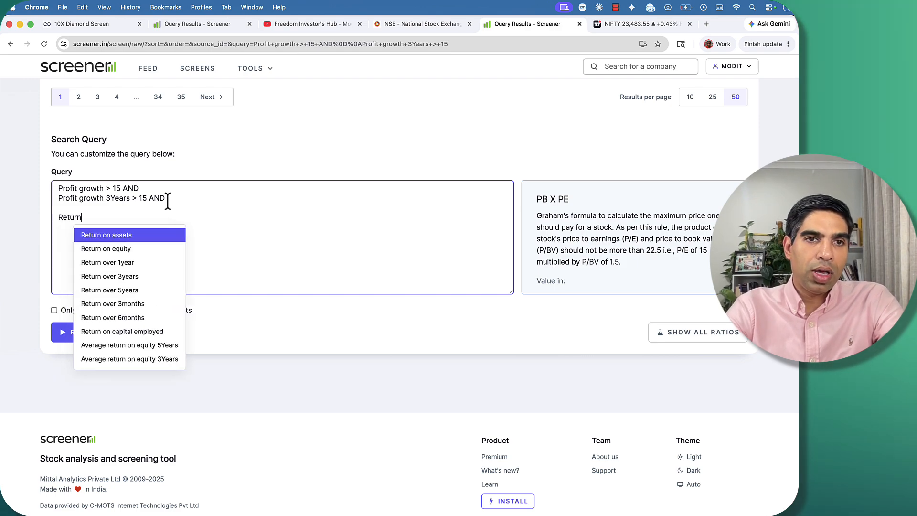
click(143, 249)
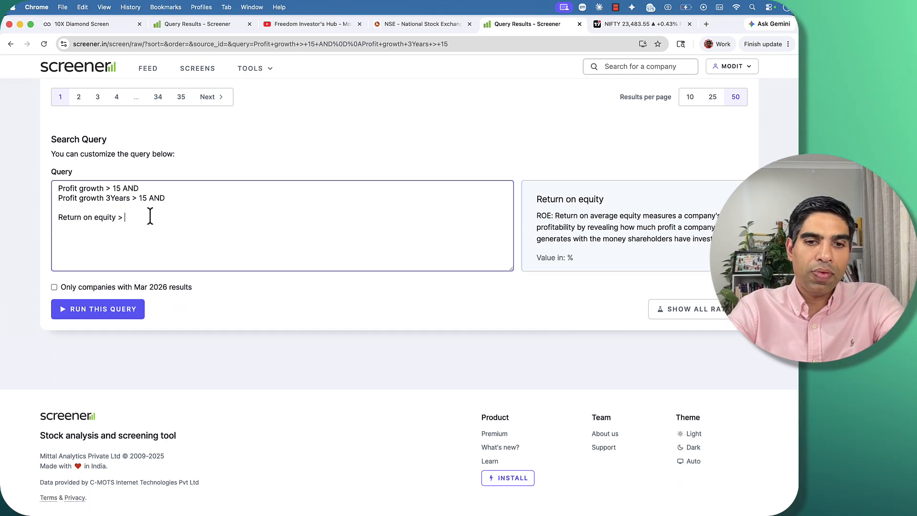
text(> 15 AND)
Add the condition Average return on equity 3Years > 15 on a new line and run the query.
key(Return)
text(a)
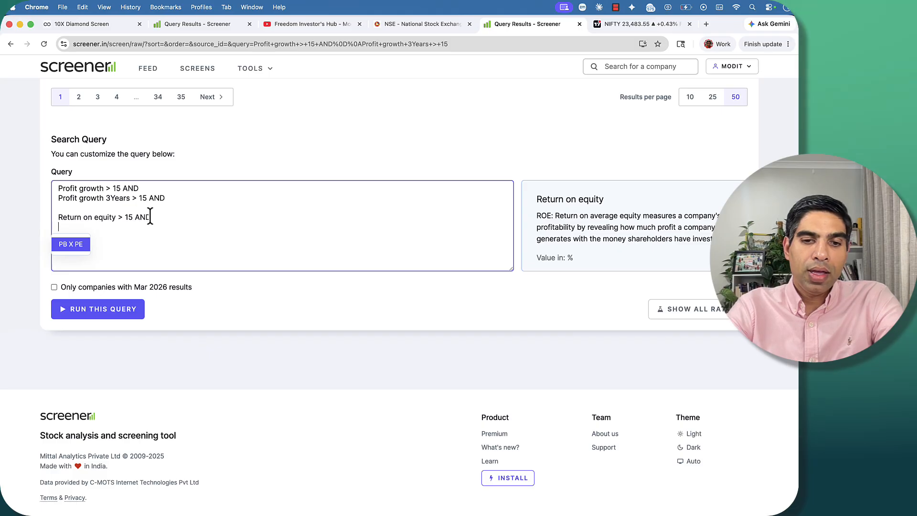
text(verag)
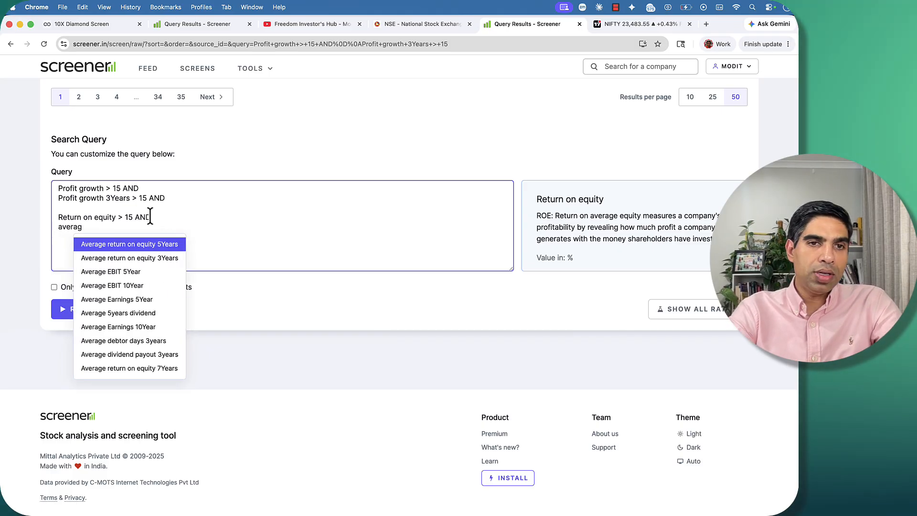
click(132, 260)
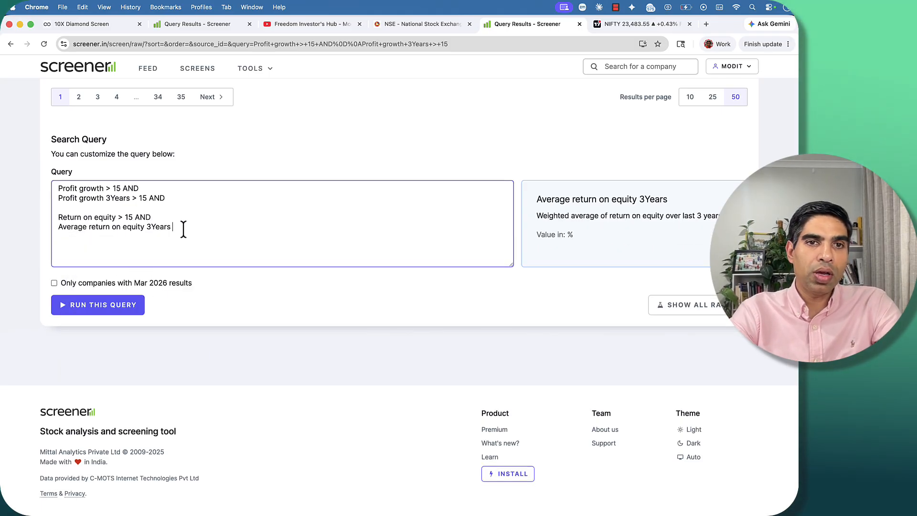
text(> 15)
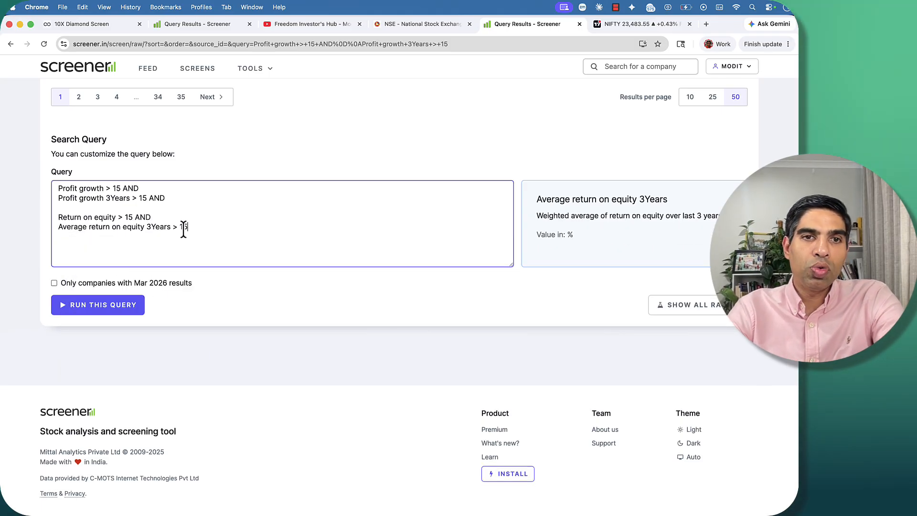
click(128, 312)
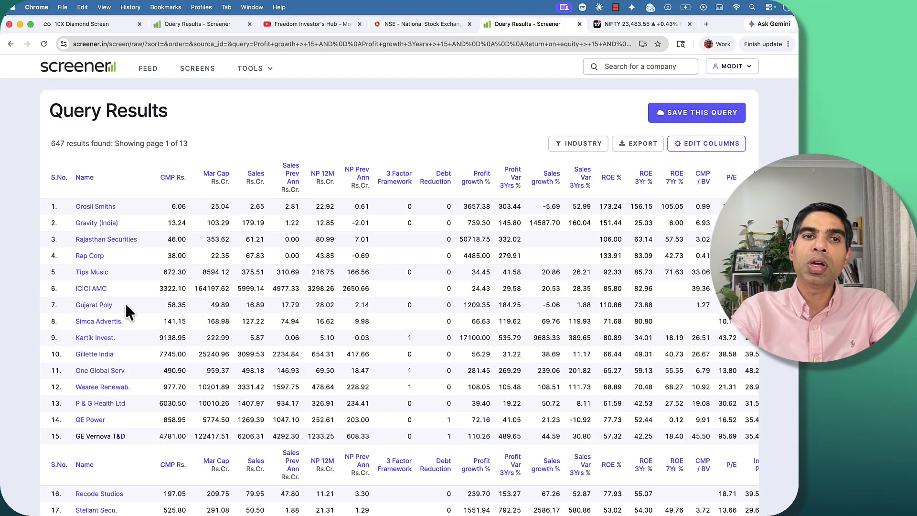
Append AND Sales growth > 15 as a separate block below the return on equity conditions and run the query.
scroll(126, 308, down, 20)
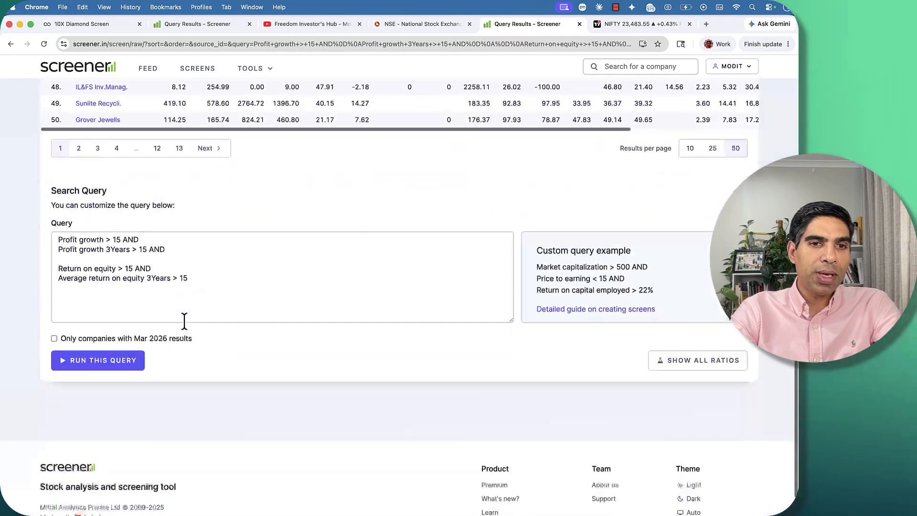
click(209, 287)
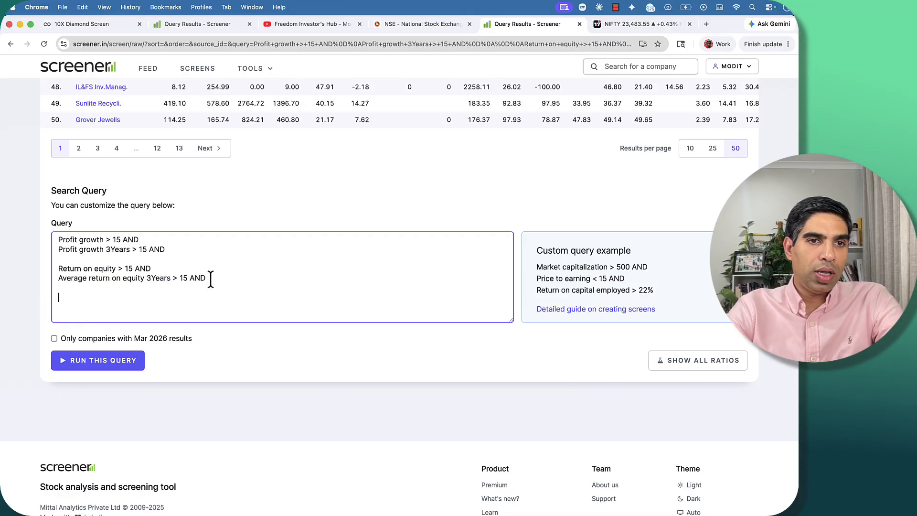
text(sales)
click(143, 328)
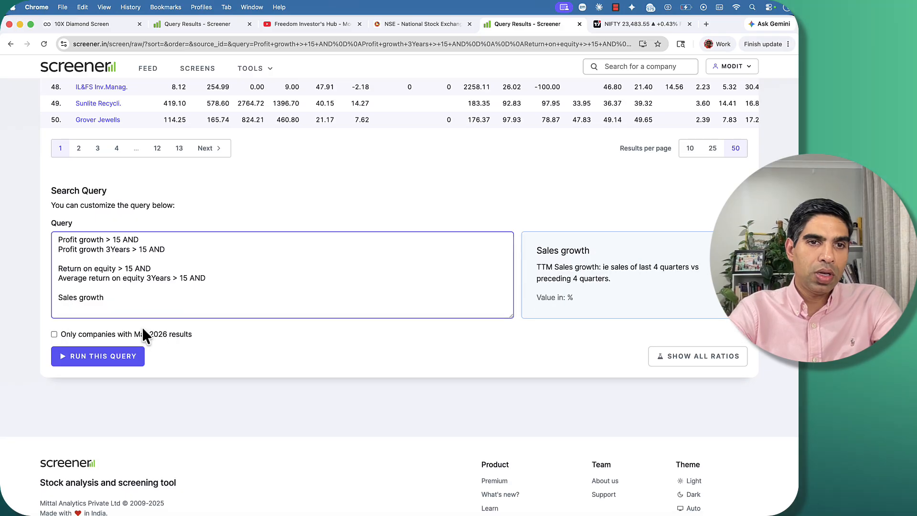
text(> 15)
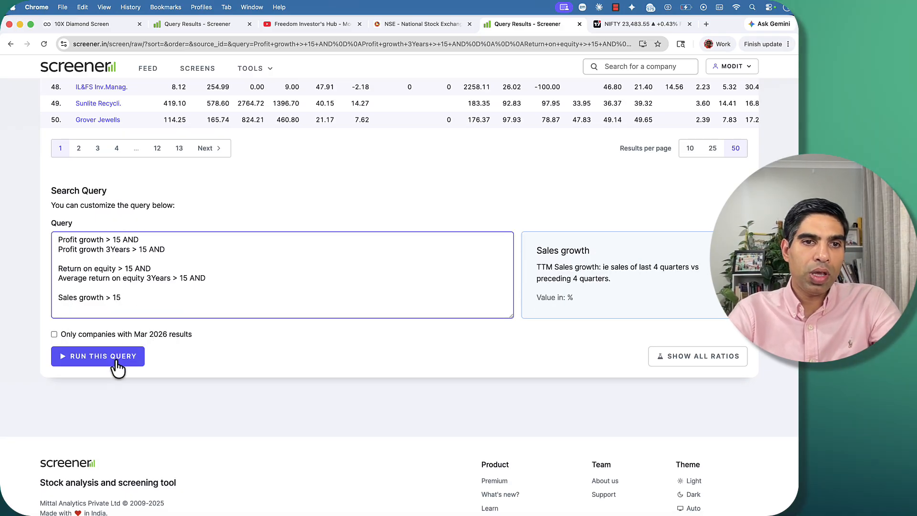
click(116, 362)
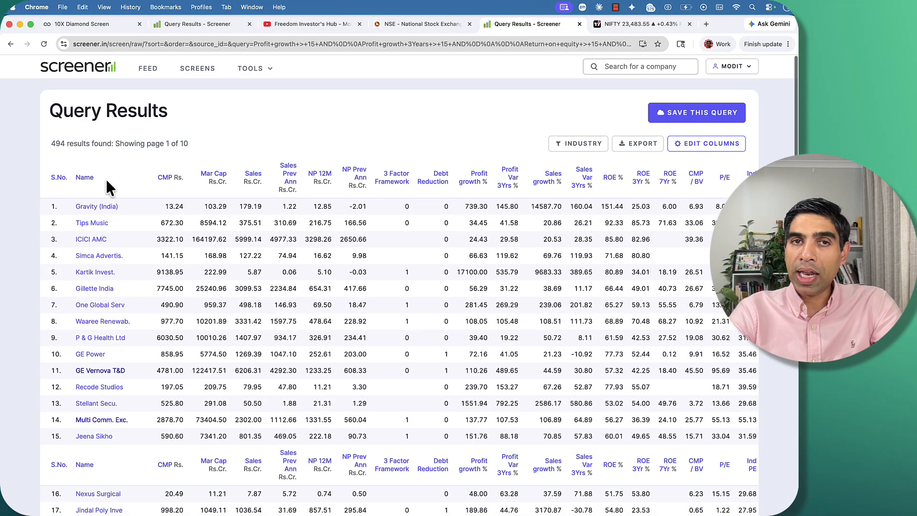
drag(50, 143, 64, 143)
Add AND Sales growth 3Years > 15 beneath the sales growth condition and run the query.
scroll(174, 213, down, 20)
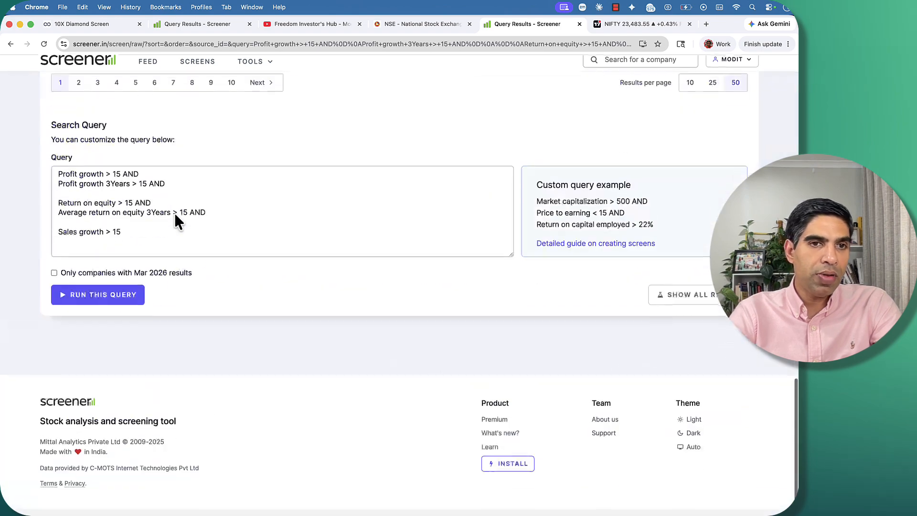
click(152, 234)
text(AND)
key(Return)
text(sales)
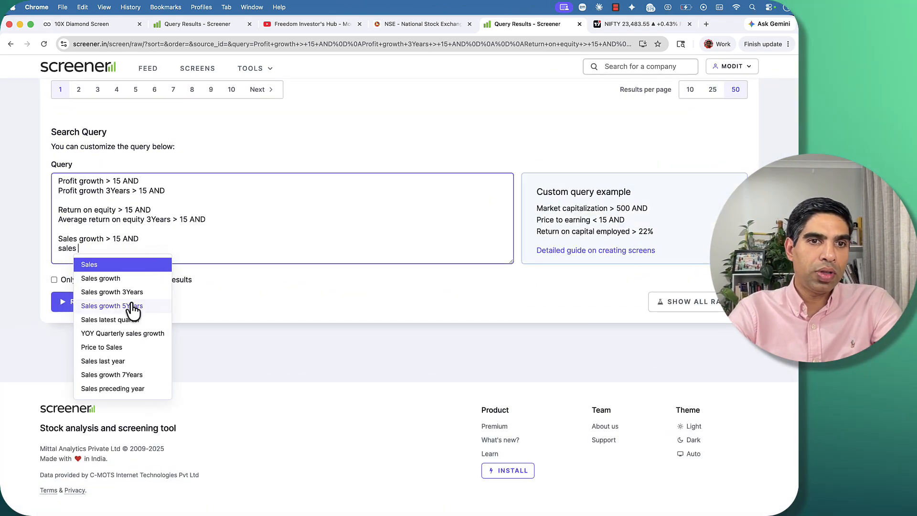
click(133, 308)
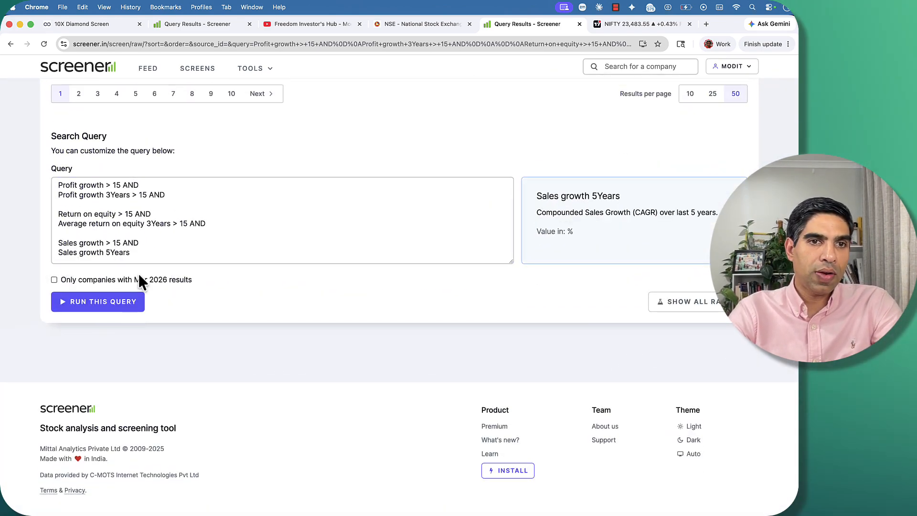
key(BackSpace)
key(BackSpace)
key(BackSpace)
key(BackSpace)
key(BackSpace)
key(BackSpace)
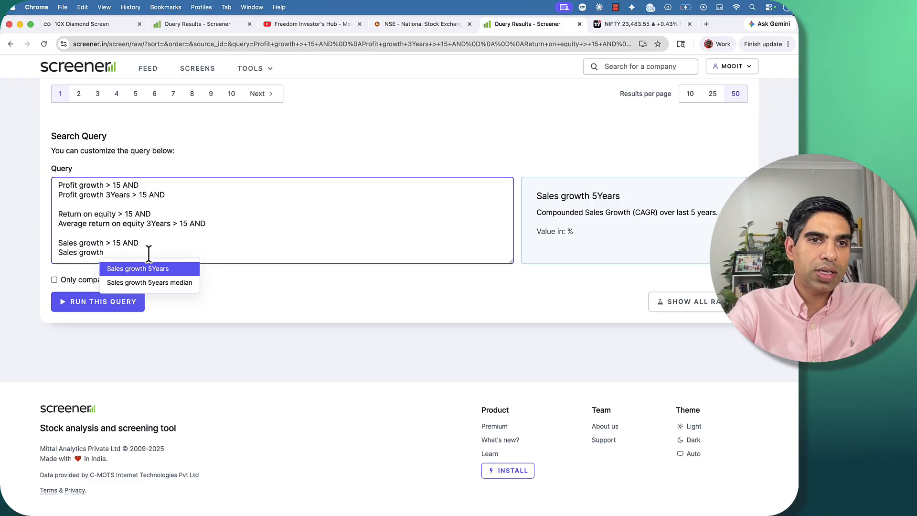
text(3)
click(145, 269)
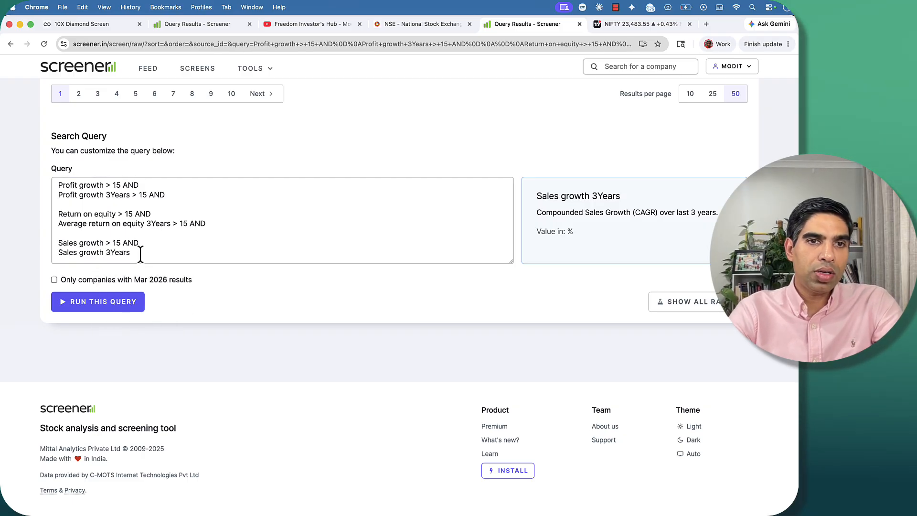
click(140, 254)
click(114, 305)
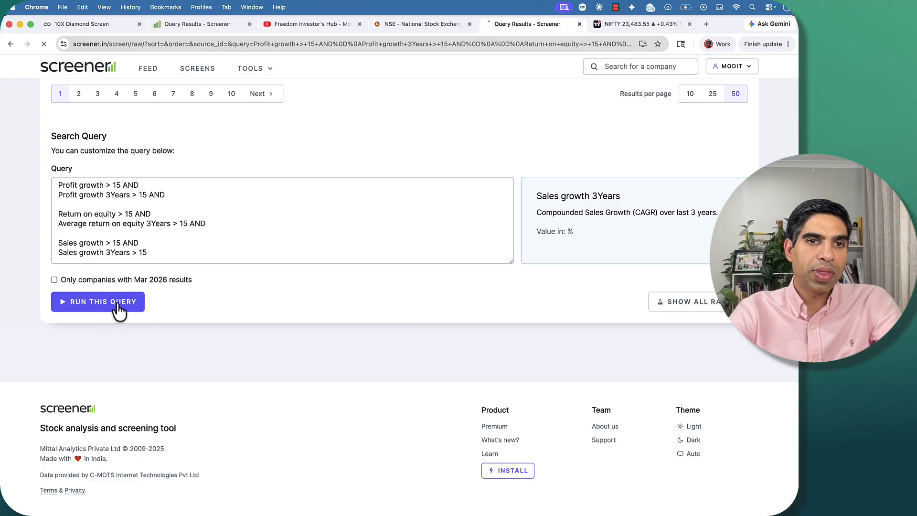
Append AND to the Sales growth 3Years > 15 condition and start a new block below a blank line.
scroll(104, 178, down, 20)
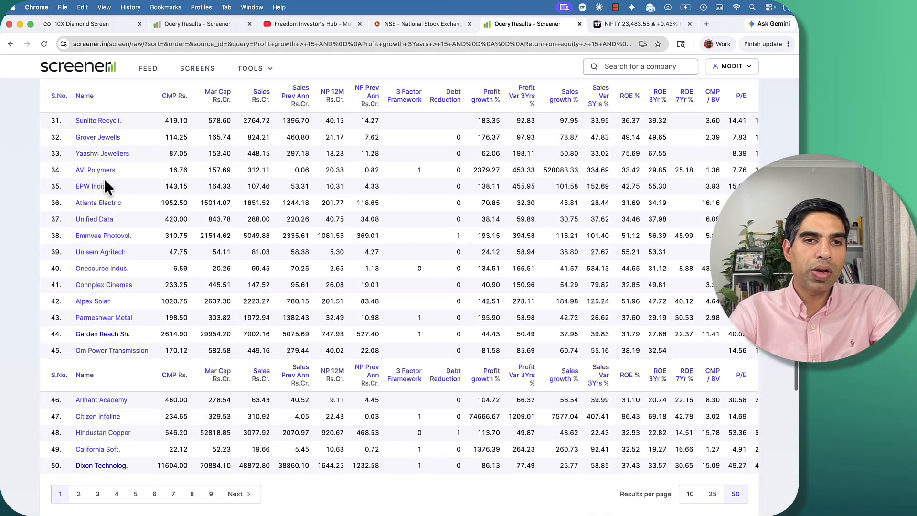
click(169, 281)
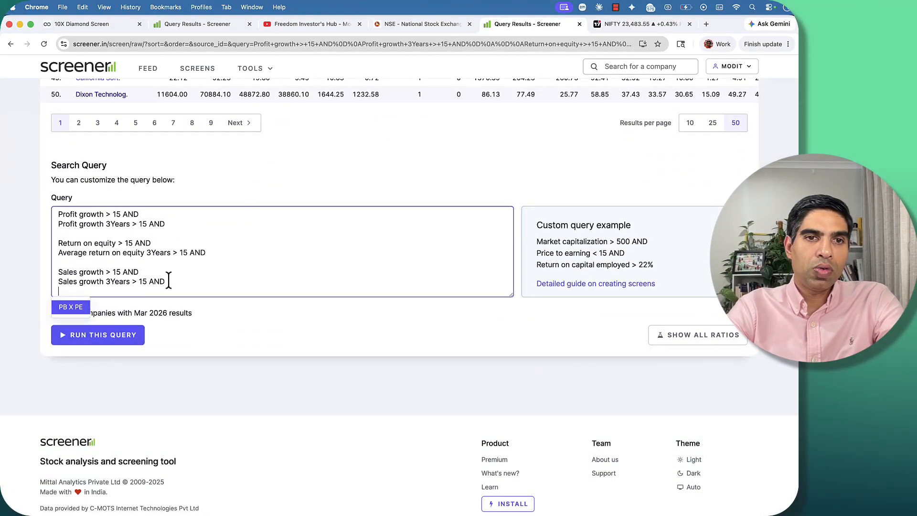
key(Return)
key(BackSpace)
key(BackSpace)
key(BackSpace)
key(BackSpace)
key(BackSpace)
key(BackSpace)
key(BackSpace)
key(BackSpace)
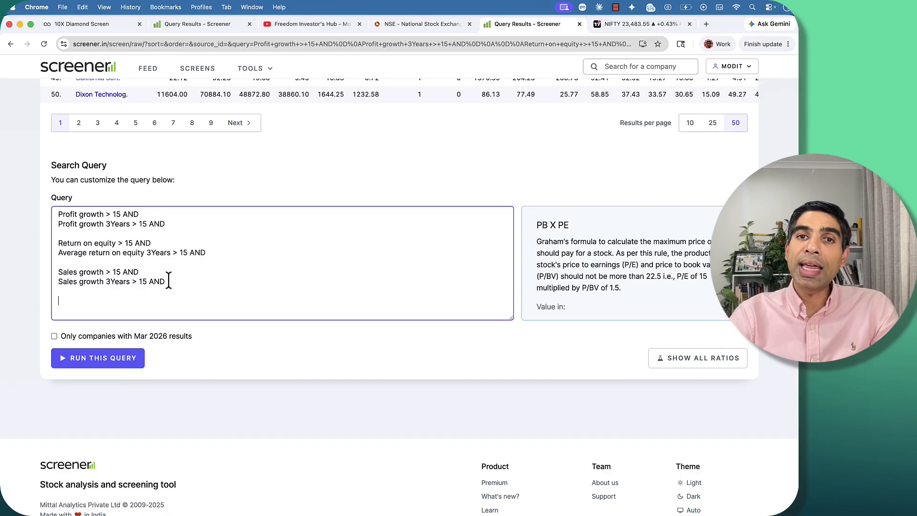
Add a minimum Market Capitalization condition as a separate block below the sales growth conditions and run the query.
text(M)
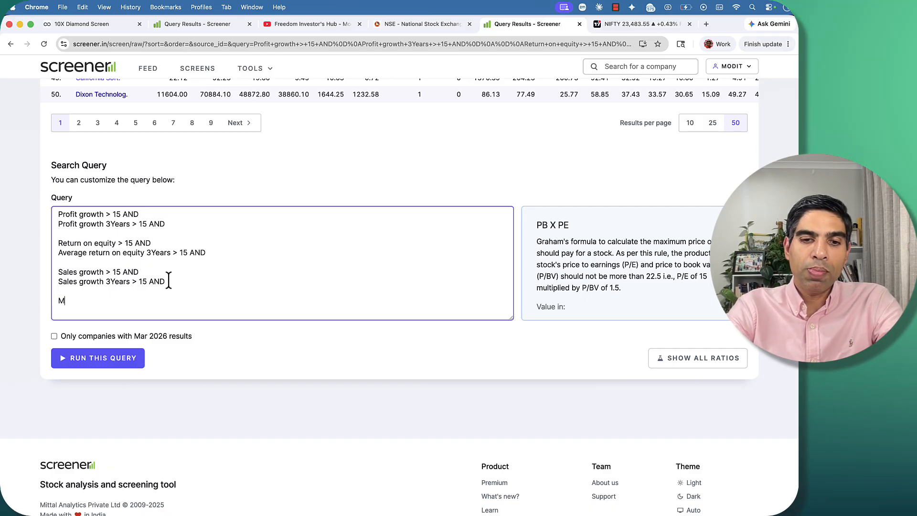
text(awrket)
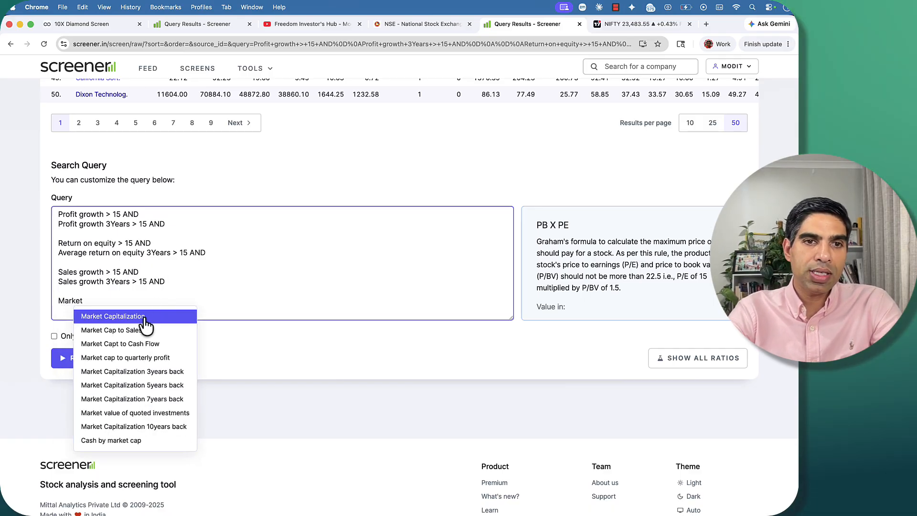
click(146, 318)
scroll(179, 263, down, 1)
click(189, 283)
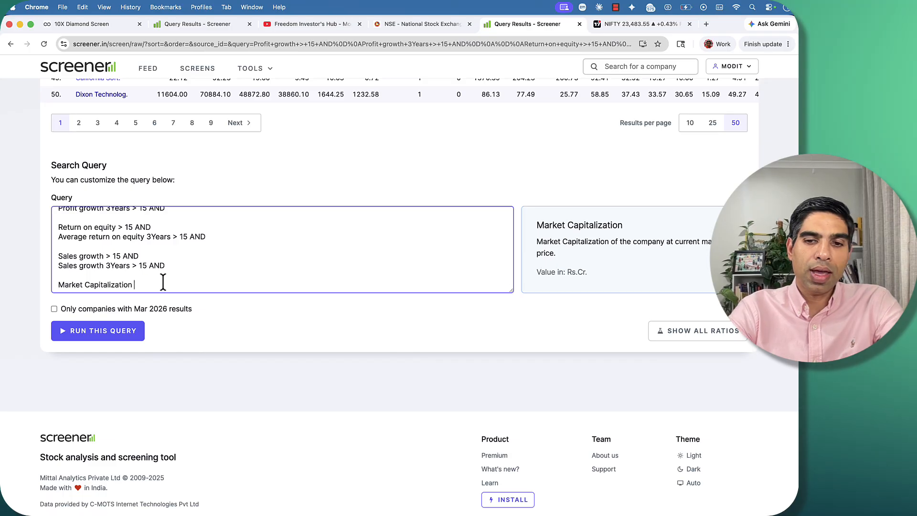
text(> 1000)
click(103, 338)
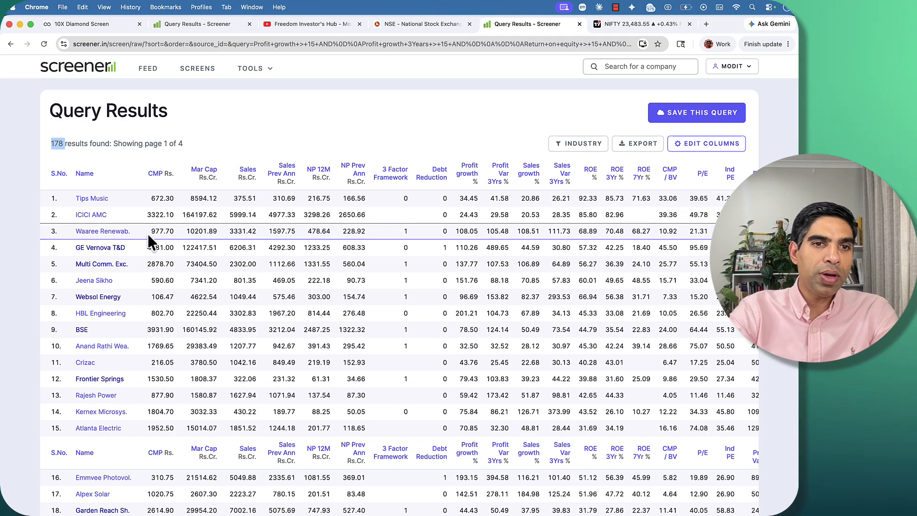
Examine the companies that pass the market capitalization filter and review the query conditions beneath the results.
scroll(148, 233, down, 5)
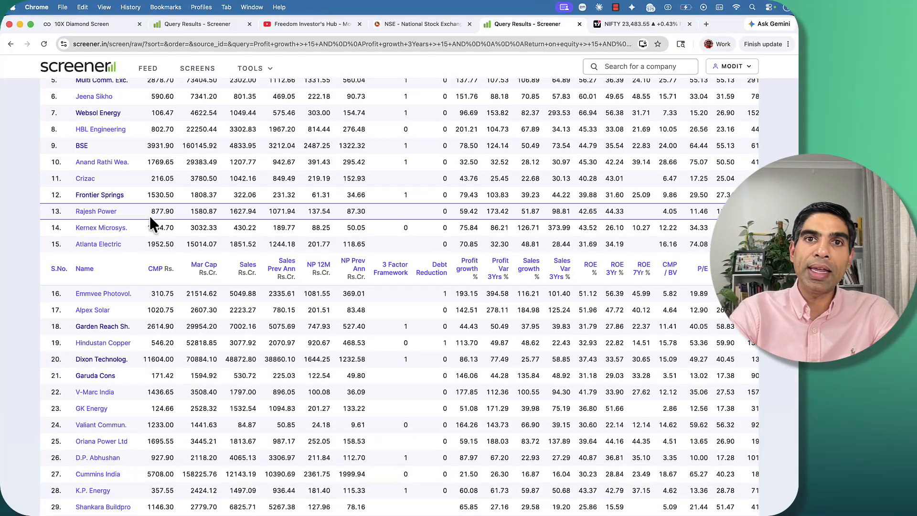
scroll(158, 234, up, 5)
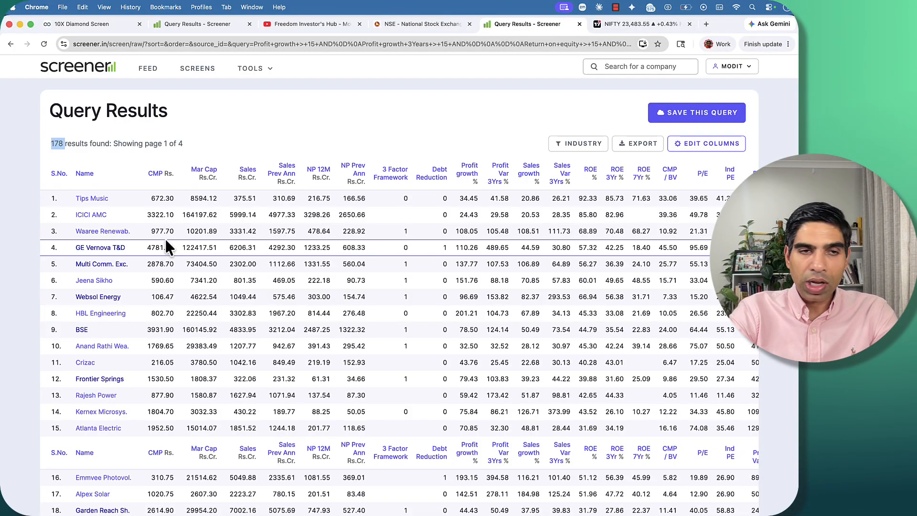
scroll(185, 256, down, 4)
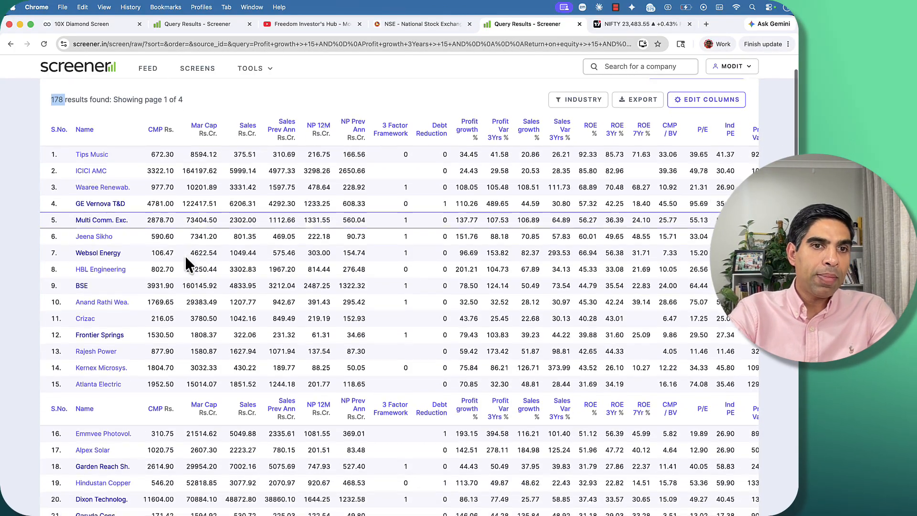
scroll(185, 256, down, 5)
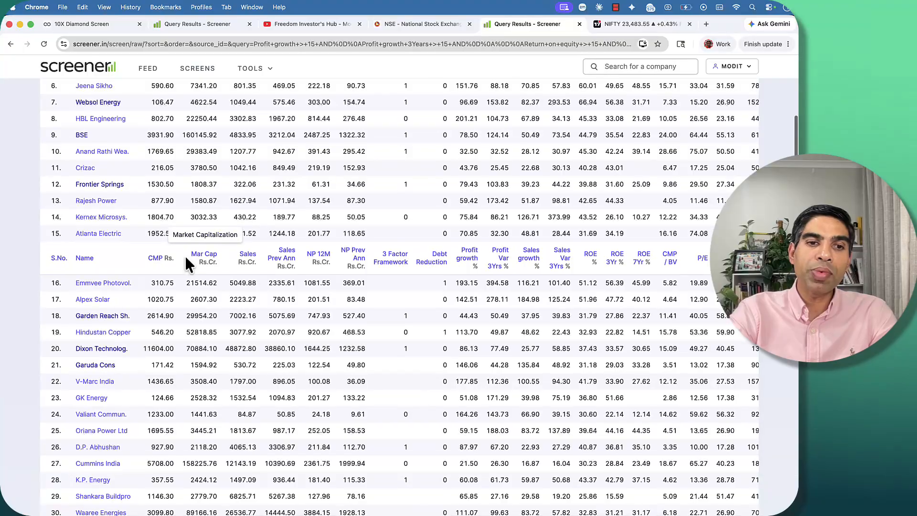
scroll(184, 256, up, 9)
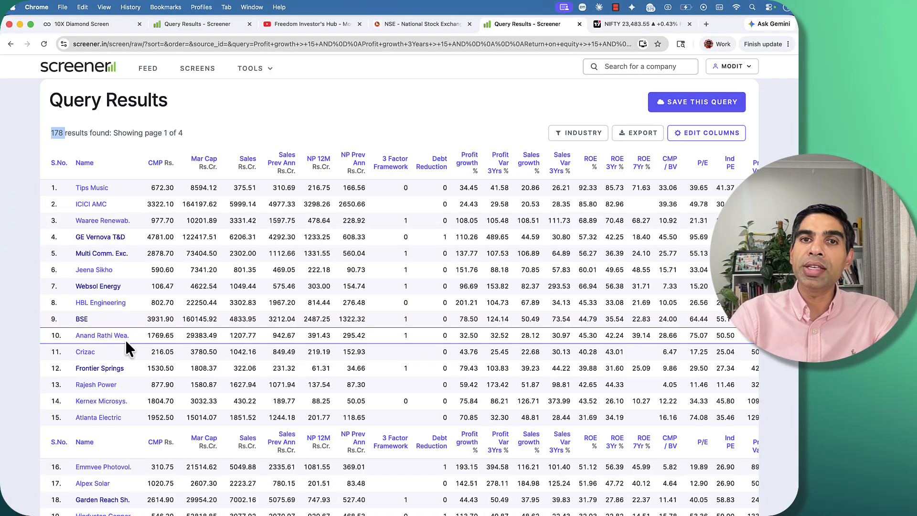
scroll(163, 329, down, 2)
scroll(163, 329, down, 15)
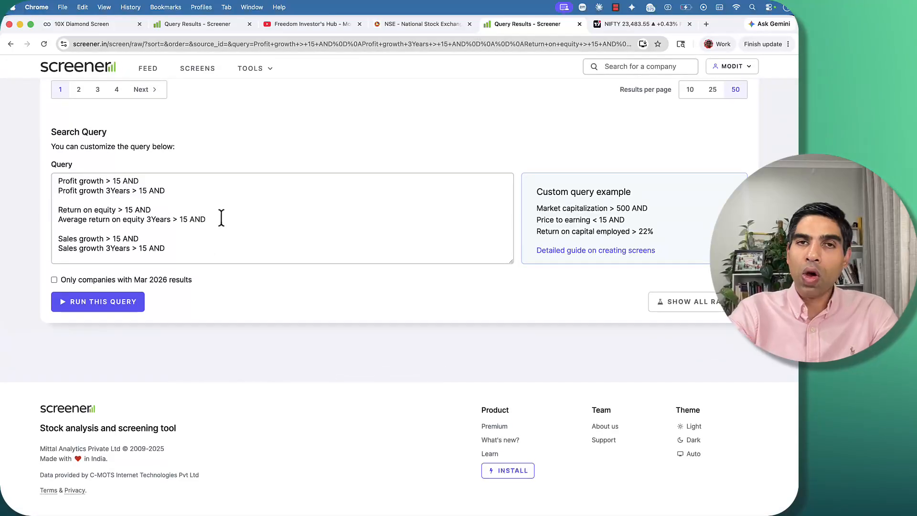
scroll(224, 220, down, 1)
scroll(225, 220, up, 1)
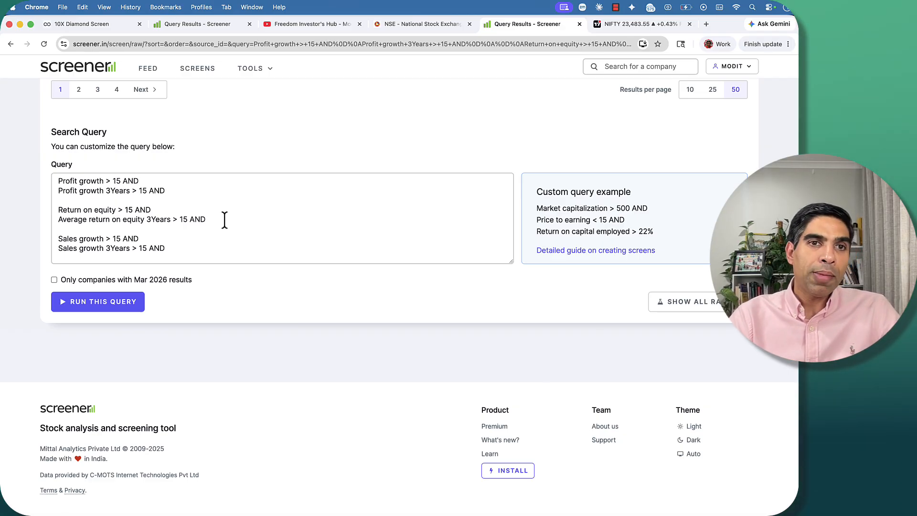
scroll(224, 220, up, 20)
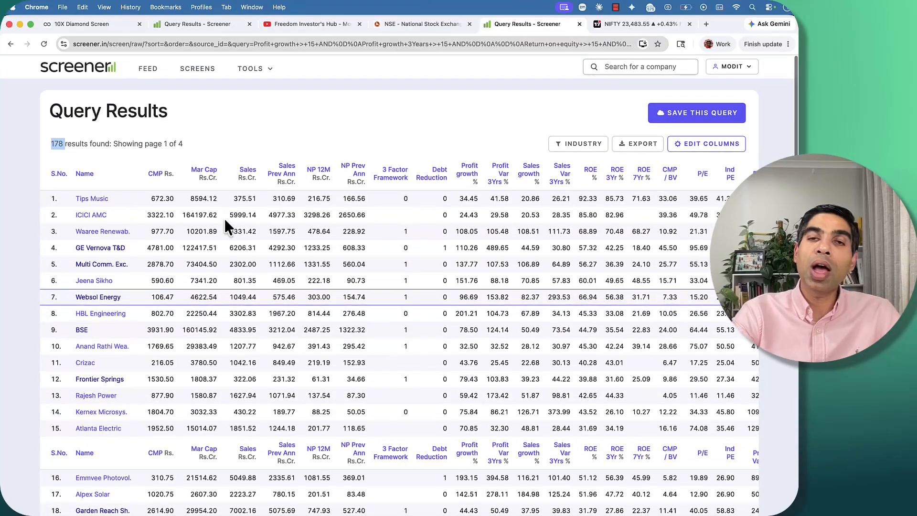